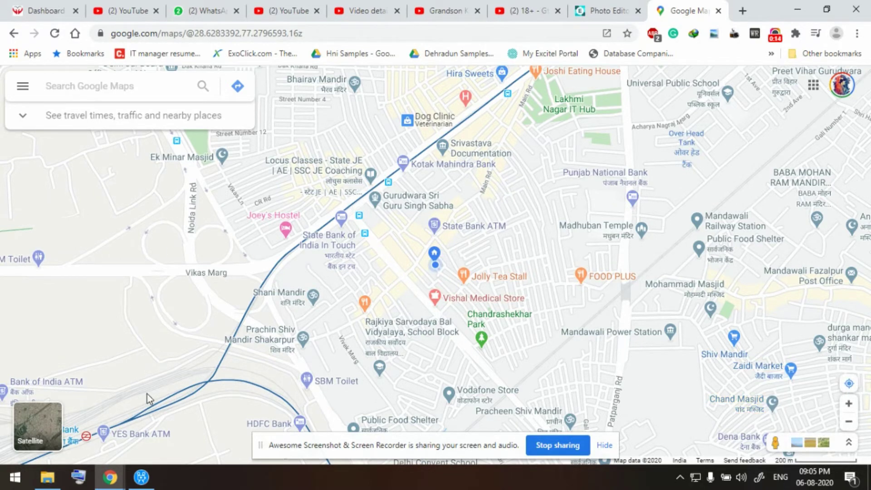
Launch Snipping Tool and capture a wide strip across the Google Maps street map.
{"action": "left_click", "coordinate": [25, 483]}
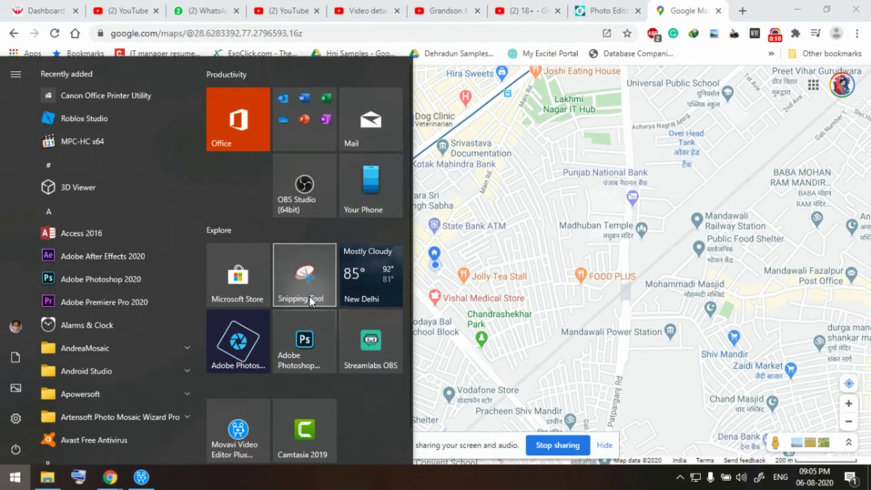
{"action": "left_click", "coordinate": [310, 298]}
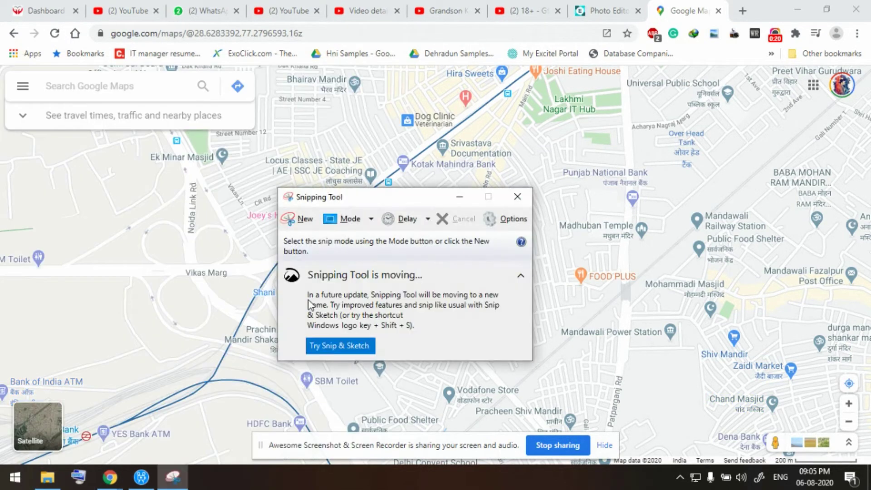
{"action": "left_click", "coordinate": [295, 227]}
{"action": "left_click_drag", "start_coordinate": [7, 137], "coordinate": [863, 368]}
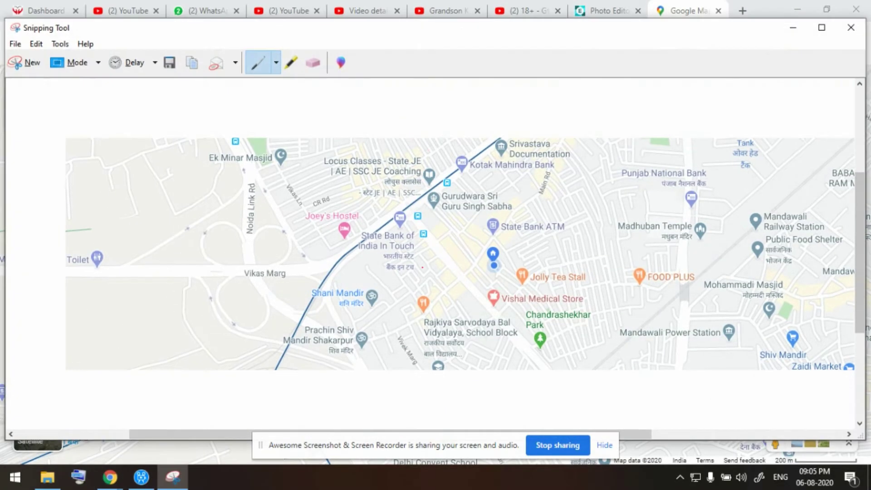
Save the snip as background.PNG, replacing the existing file.
{"action": "left_click", "coordinate": [15, 43]}
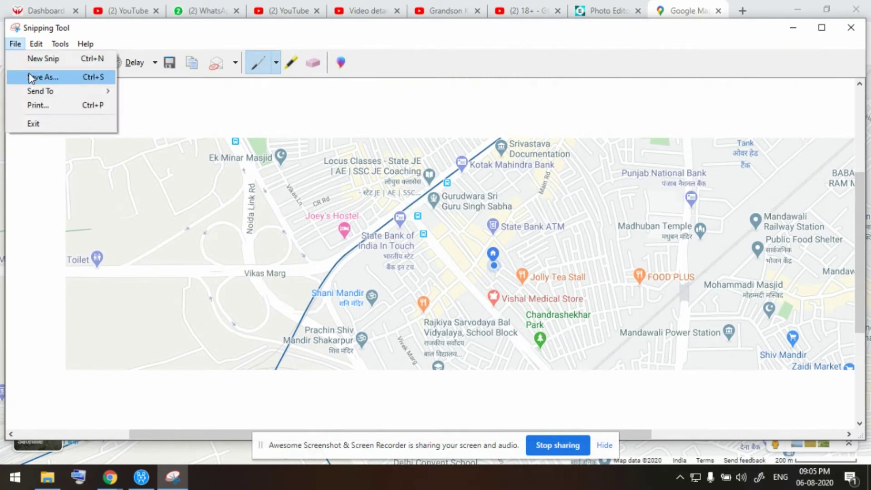
{"action": "left_click", "coordinate": [29, 72]}
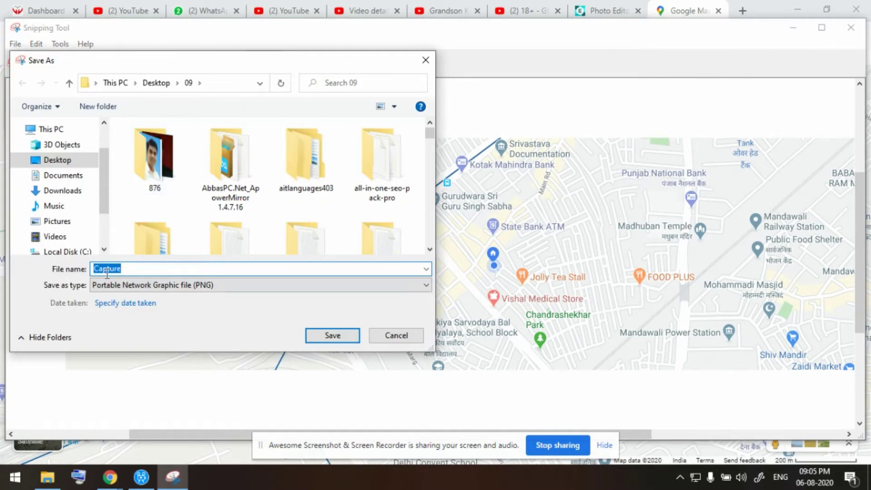
{"action": "type", "text": "b"}
{"action": "key", "text": "Down"}
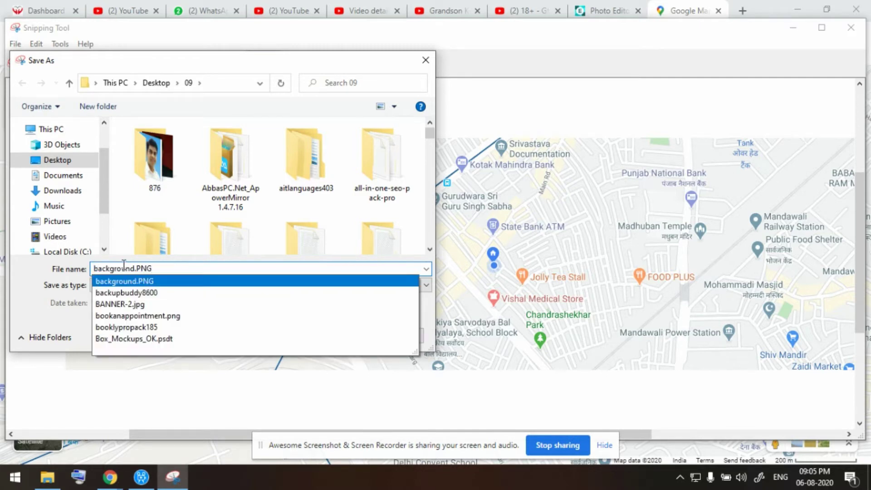
{"action": "key", "text": "Return"}
{"action": "left_click", "coordinate": [466, 239]}
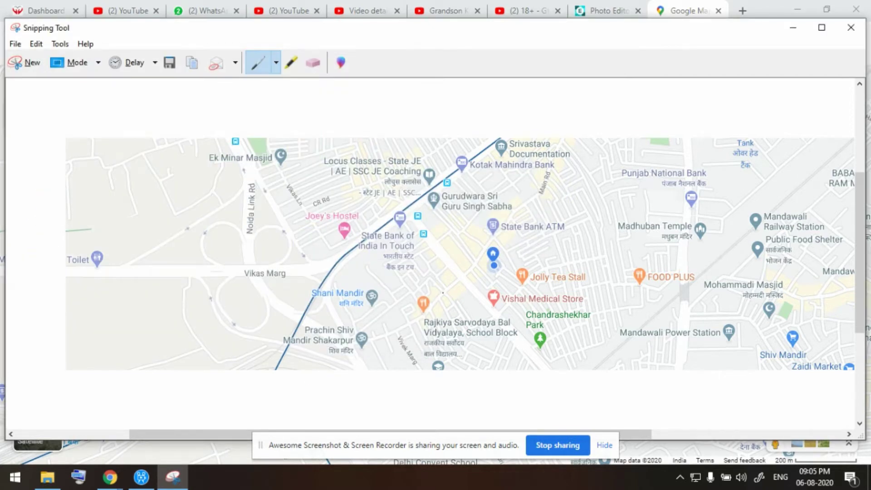
Switch to the Pixlr photo editor tab in Chrome and open the untitled Unity Walk banner.
{"action": "left_click", "coordinate": [119, 480]}
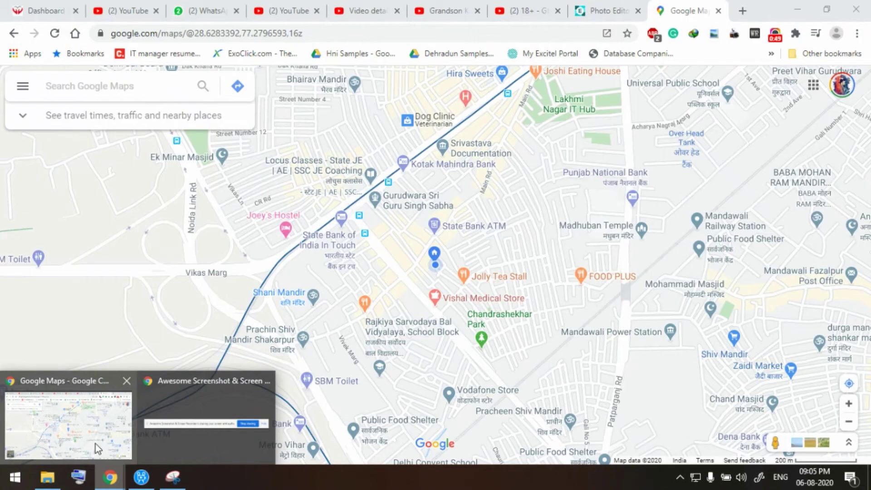
{"action": "left_click", "coordinate": [96, 443]}
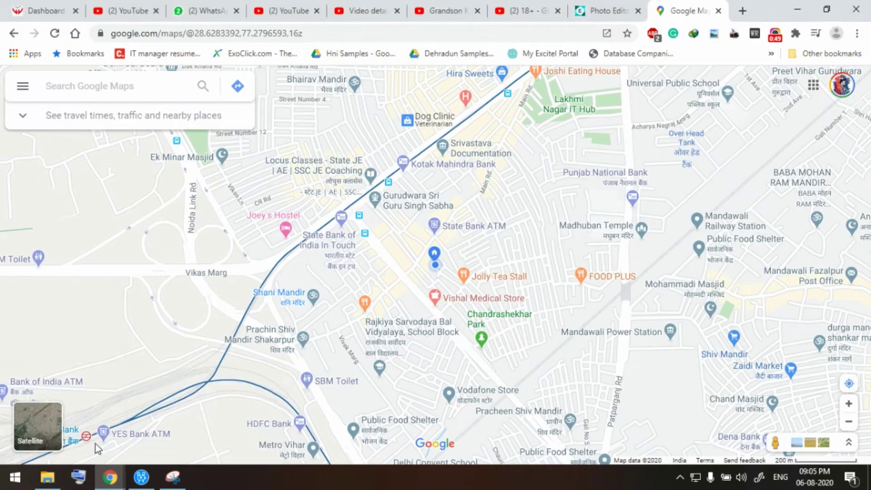
{"action": "left_click", "coordinate": [774, 37]}
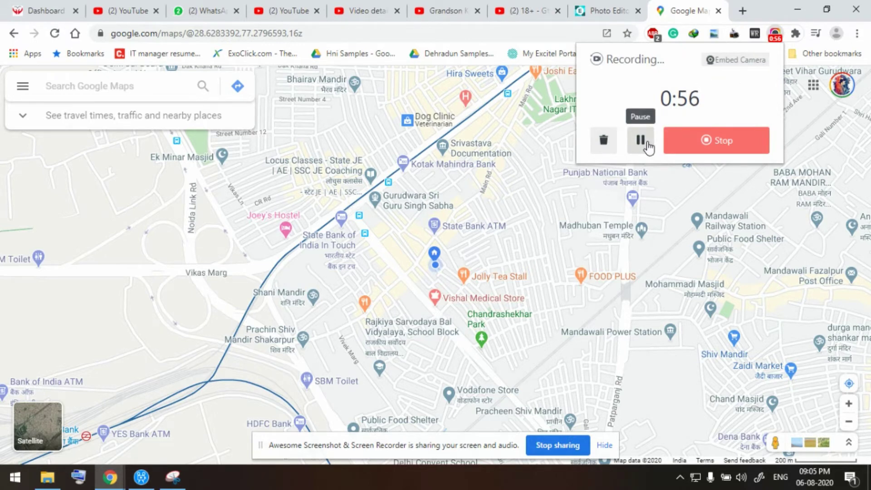
{"action": "left_click", "coordinate": [605, 10]}
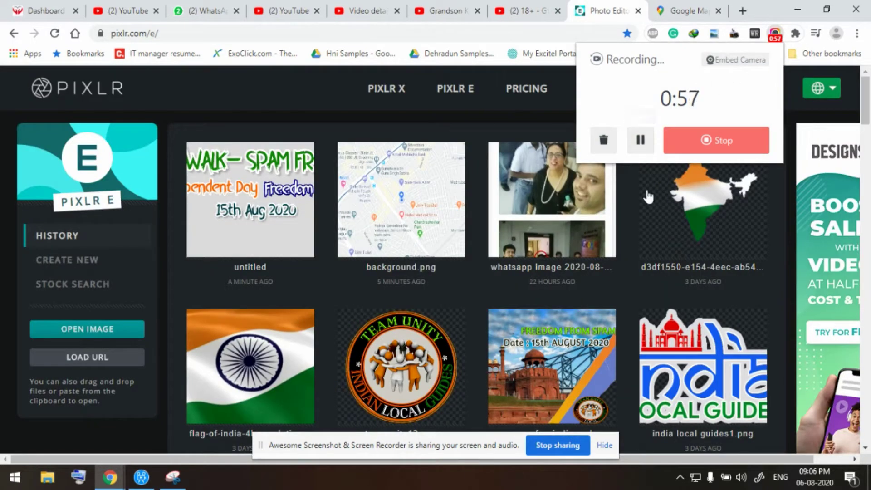
{"action": "left_click", "coordinate": [507, 32]}
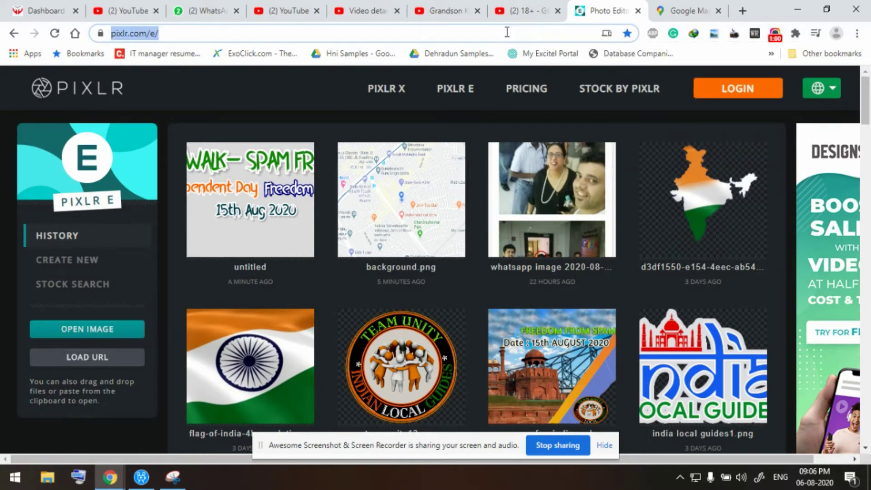
{"action": "left_click", "coordinate": [506, 32]}
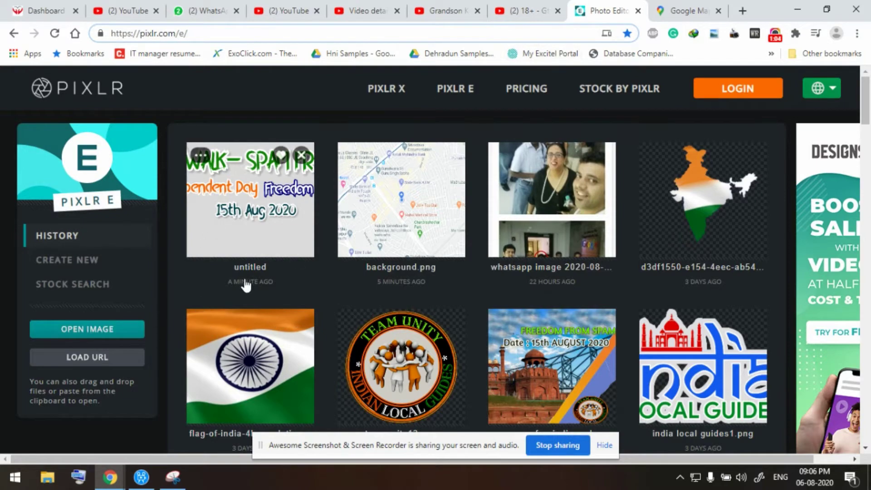
{"action": "left_click", "coordinate": [251, 239]}
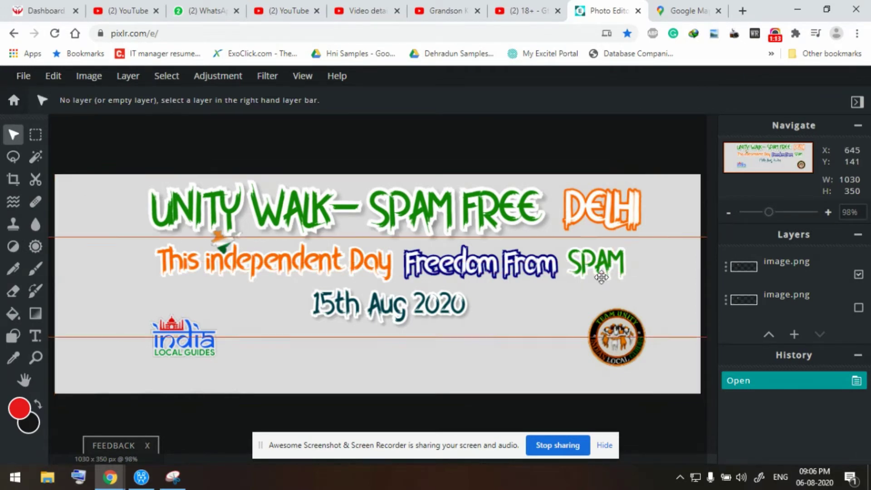
Cancel an Open image dialog and select the banner's image.png layer.
{"action": "left_click", "coordinate": [23, 77]}
{"action": "left_click", "coordinate": [37, 116]}
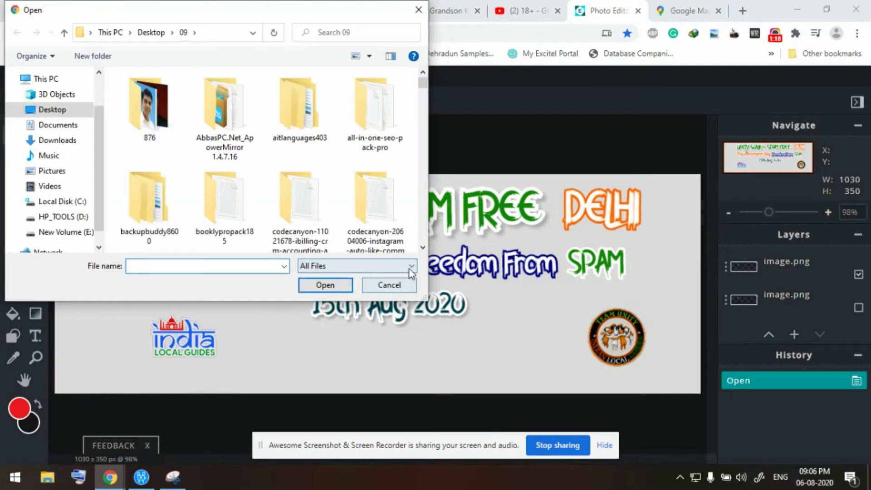
{"action": "left_click", "coordinate": [413, 289]}
{"action": "scroll", "coordinate": [804, 285], "scroll_direction": "down", "scroll_amount": 1}
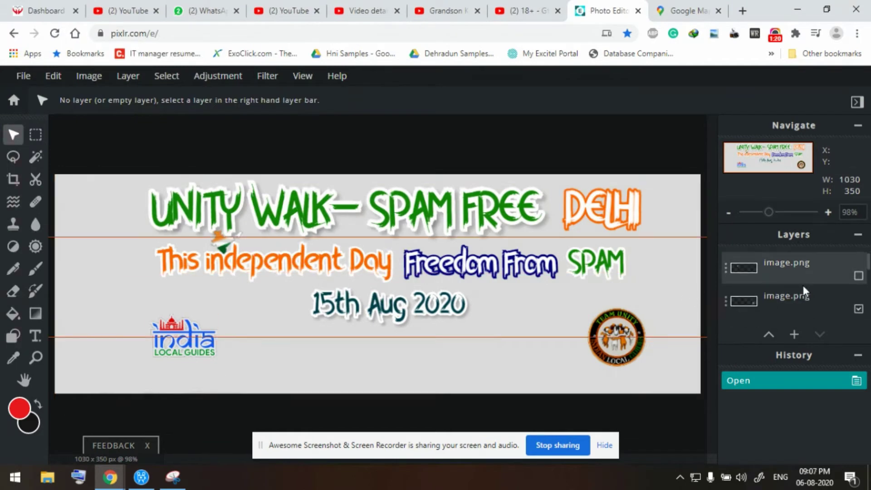
{"action": "scroll", "coordinate": [804, 289], "scroll_direction": "down", "scroll_amount": 2}
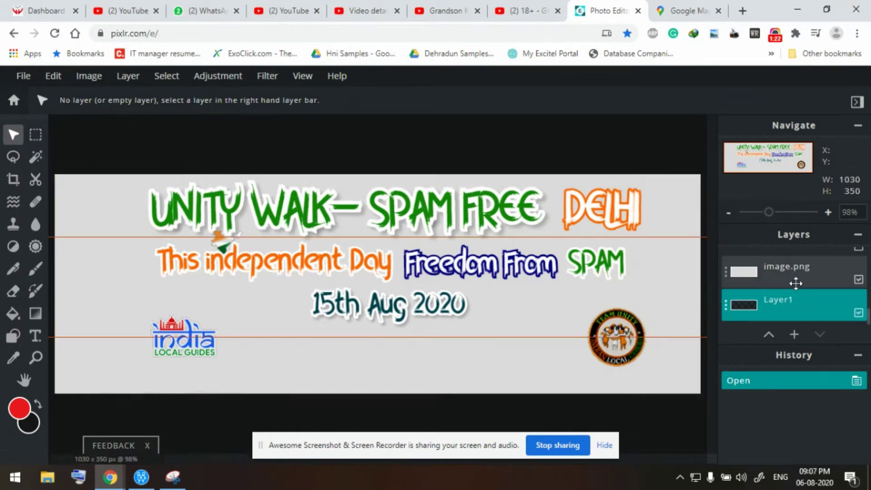
{"action": "left_click", "coordinate": [795, 283]}
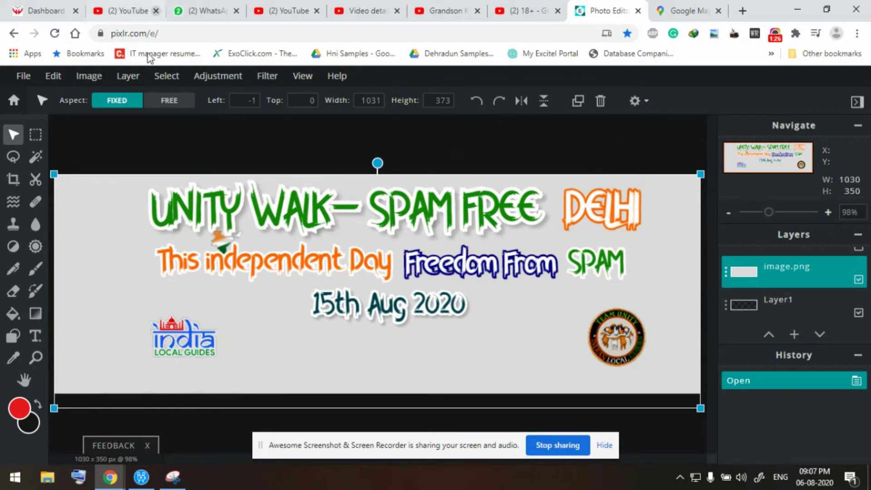
Open background.PNG in Pixlr E from the file-name suggestions.
{"action": "left_click", "coordinate": [24, 75]}
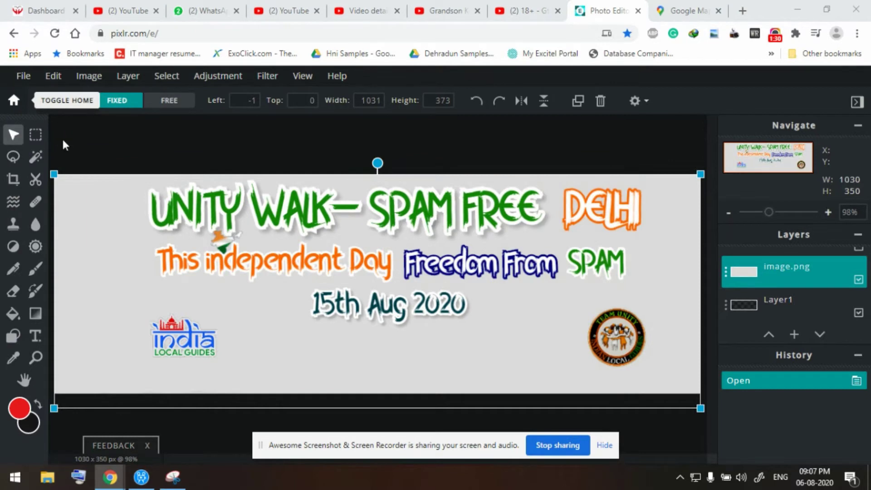
{"action": "type", "text": "bsa"}
{"action": "key", "text": "BackSpace"}
{"action": "key", "text": "BackSpace"}
{"action": "key", "text": "Down"}
{"action": "key", "text": "Return"}
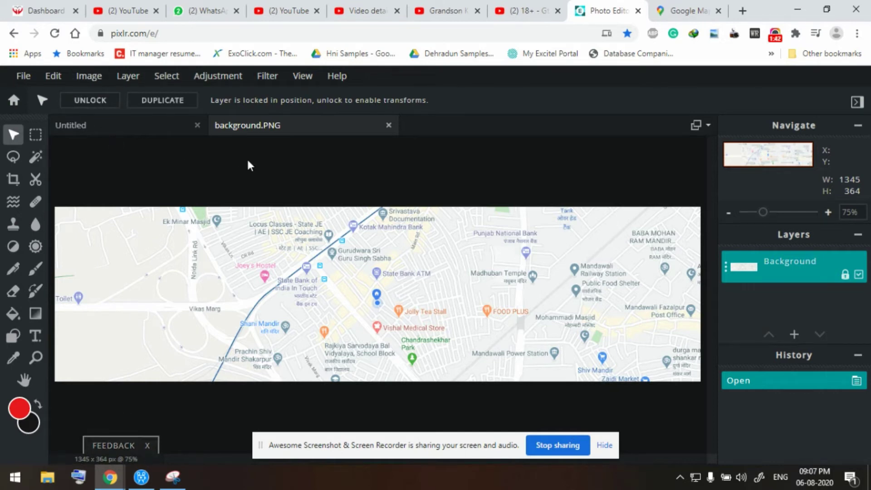
Resize the map image to 1030 × 350 px with Constrain proportions switched off.
{"action": "left_click", "coordinate": [90, 81]}
{"action": "left_click", "coordinate": [116, 174]}
{"action": "left_click", "coordinate": [88, 76]}
{"action": "left_click", "coordinate": [86, 80]}
{"action": "left_click", "coordinate": [87, 80]}
{"action": "left_click", "coordinate": [91, 96]}
{"action": "double_click", "coordinate": [541, 220]}
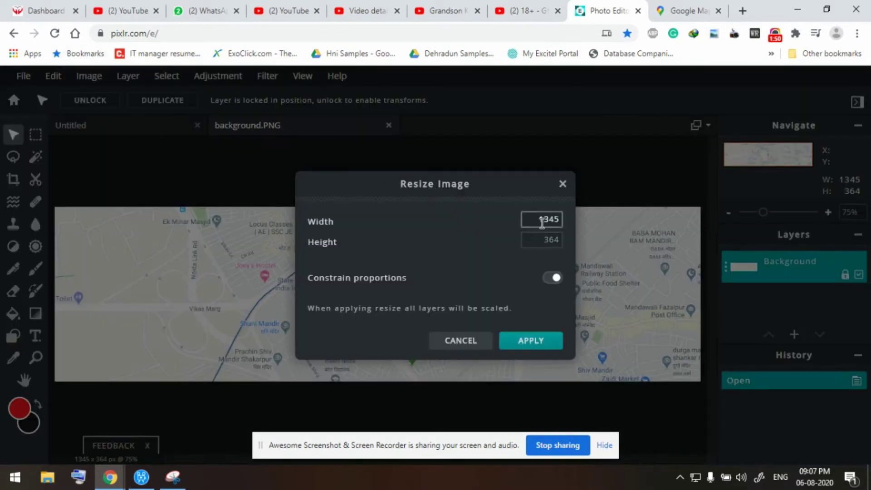
{"action": "type", "text": "1030"}
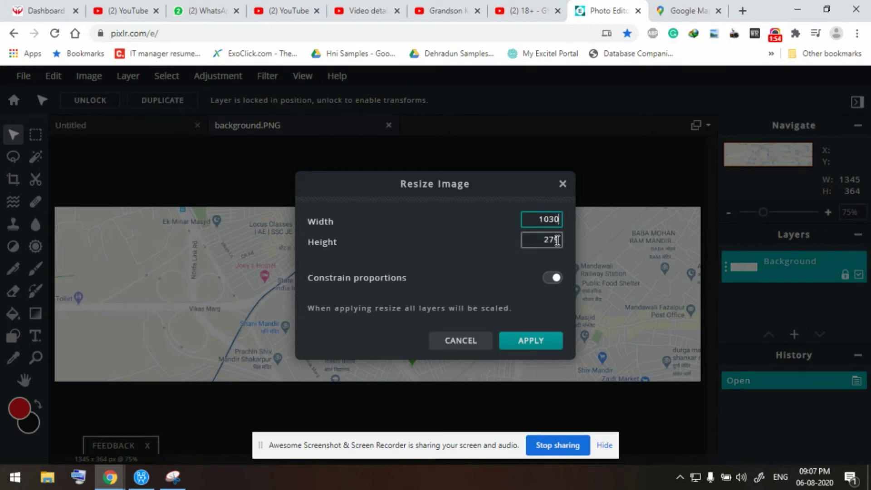
{"action": "left_click", "coordinate": [551, 277]}
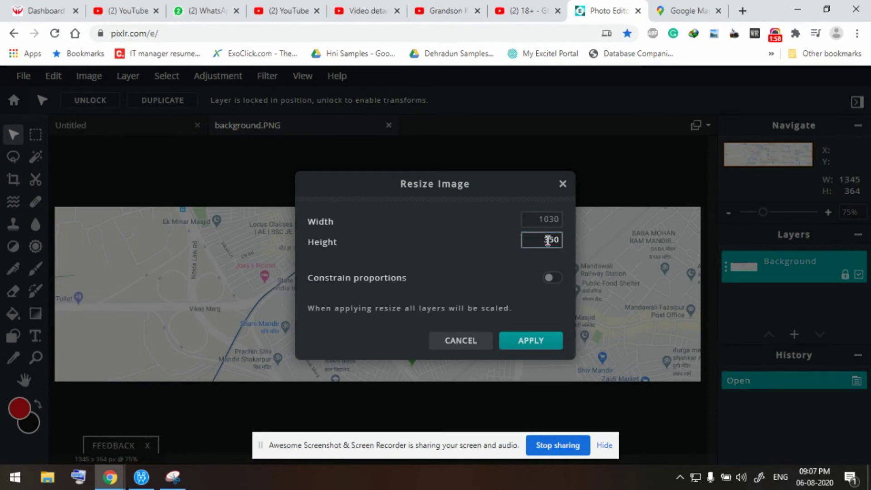
{"action": "left_click", "coordinate": [547, 344]}
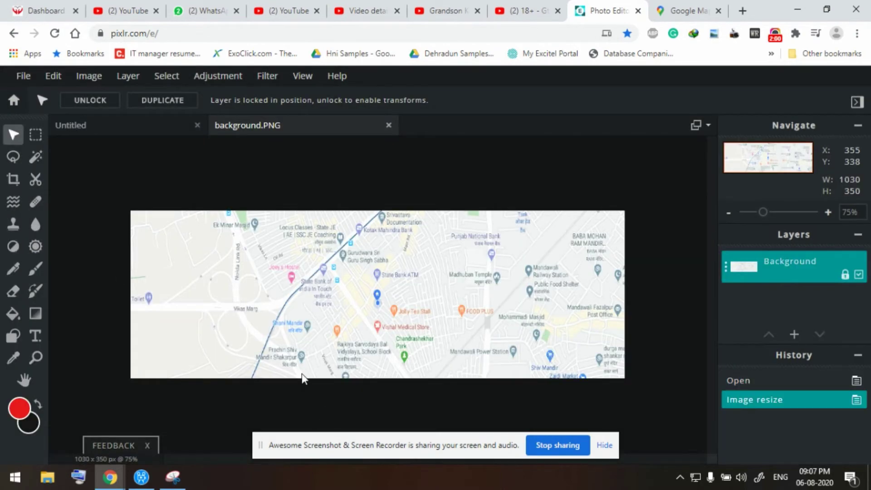
Copy the whole resized map and paste it into the Untitled banner as a new layer.
{"action": "key", "text": "ctrl+a"}
{"action": "key", "text": "ctrl+c"}
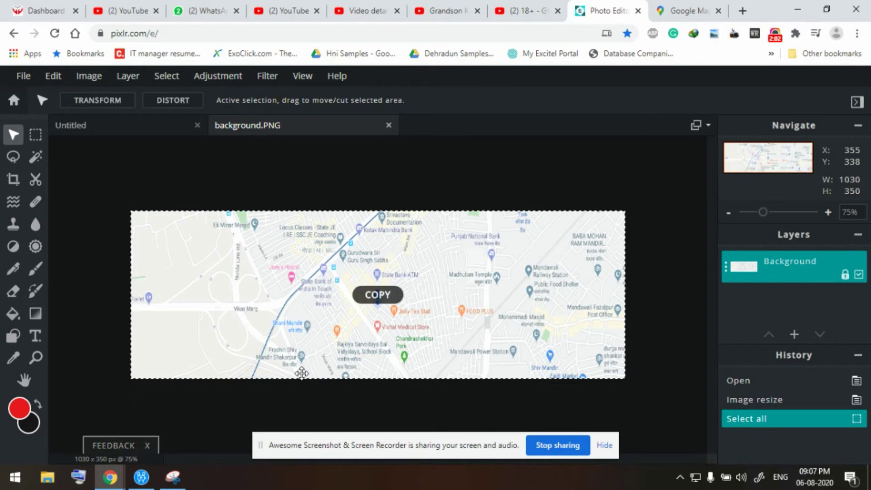
{"action": "left_click", "coordinate": [117, 125]}
{"action": "key", "text": "ctrl+v"}
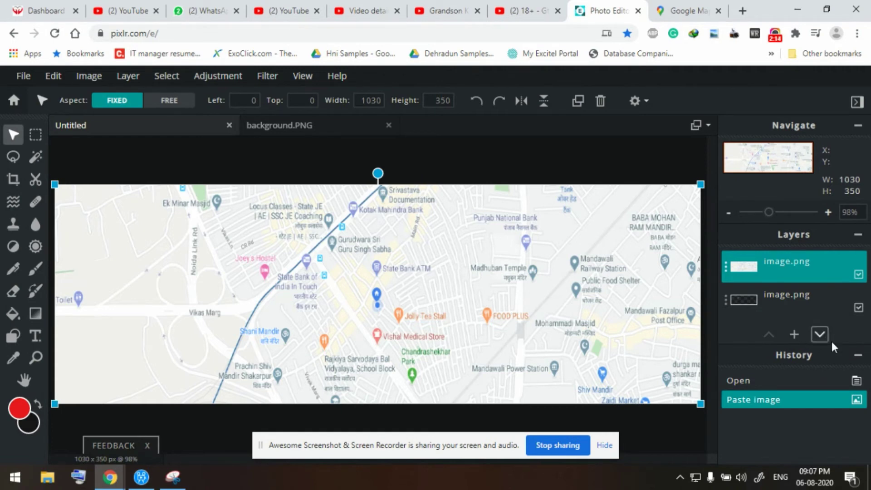
Move the map layer beneath the graphics and place both logos in the lower corners.
{"action": "left_click", "coordinate": [819, 336]}
{"action": "left_click", "coordinate": [819, 335]}
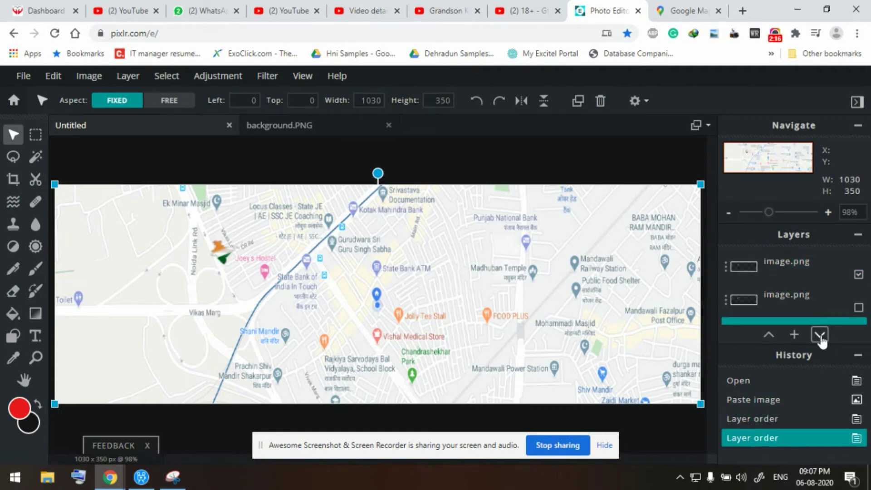
{"action": "left_click", "coordinate": [819, 336]}
{"action": "left_click", "coordinate": [819, 336]}
{"action": "left_click", "coordinate": [819, 336]}
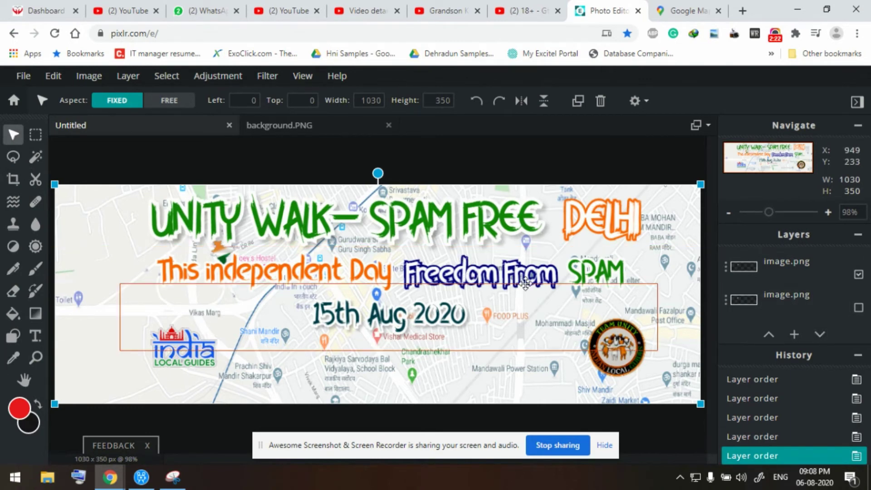
{"action": "left_click", "coordinate": [199, 364]}
{"action": "left_click_drag", "start_coordinate": [195, 360], "coordinate": [87, 374]}
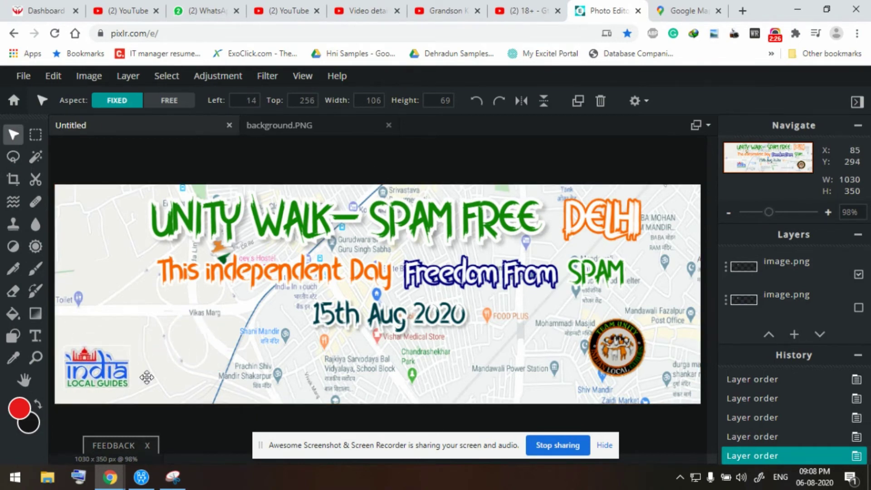
{"action": "left_click_drag", "start_coordinate": [624, 348], "coordinate": [668, 368]}
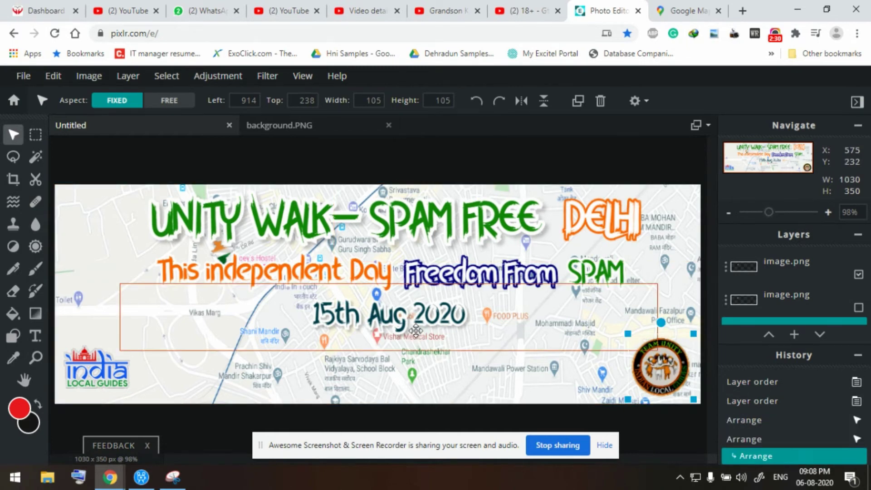
Reposition the 15th Aug 2020 date, tagline, UNITY WALK title and DELHI text evenly.
{"action": "left_click_drag", "start_coordinate": [408, 331], "coordinate": [416, 355]}
{"action": "left_click_drag", "start_coordinate": [427, 283], "coordinate": [428, 294]}
{"action": "left_click", "coordinate": [421, 234]}
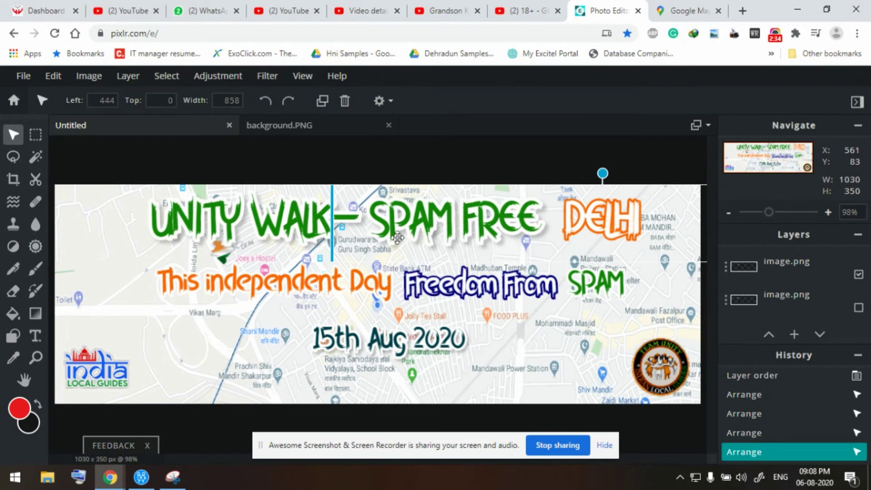
{"action": "left_click_drag", "start_coordinate": [419, 235], "coordinate": [290, 241]}
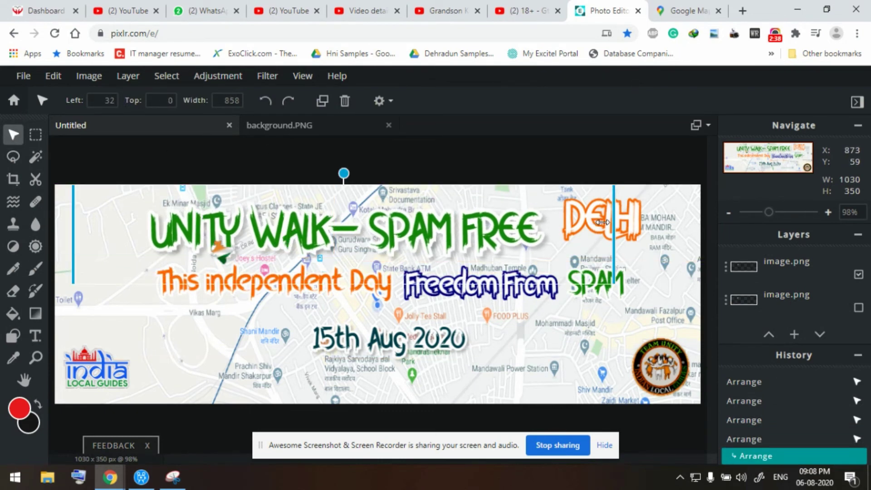
{"action": "left_click", "coordinate": [630, 224]}
{"action": "left_click_drag", "start_coordinate": [615, 234], "coordinate": [596, 235]}
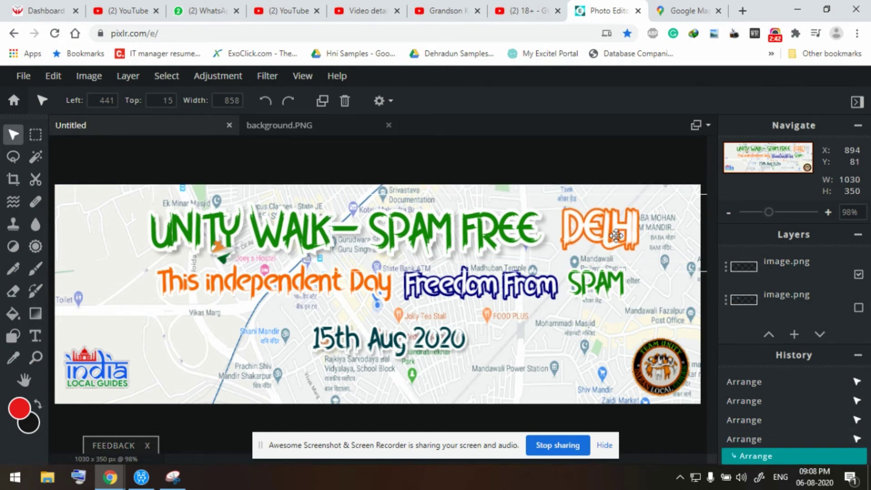
Edit the DELHI title word with the Text tool and colour it dark red.
{"action": "left_click", "coordinate": [34, 338]}
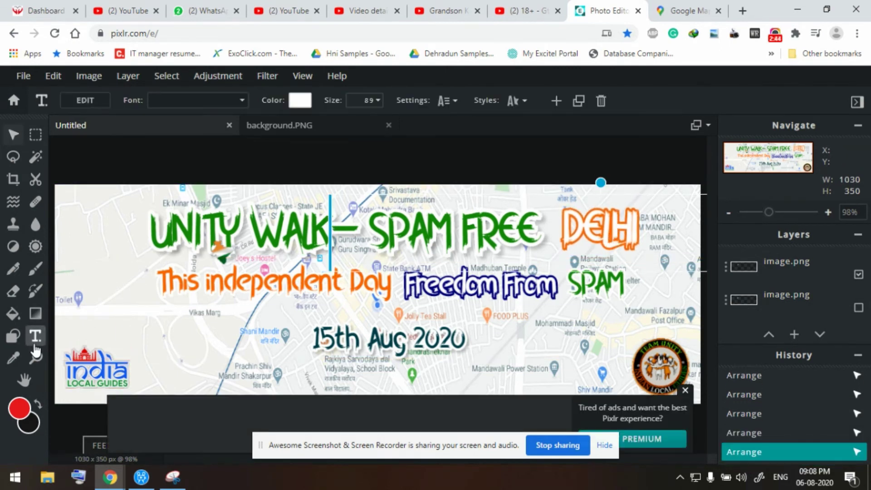
{"action": "left_click", "coordinate": [622, 232]}
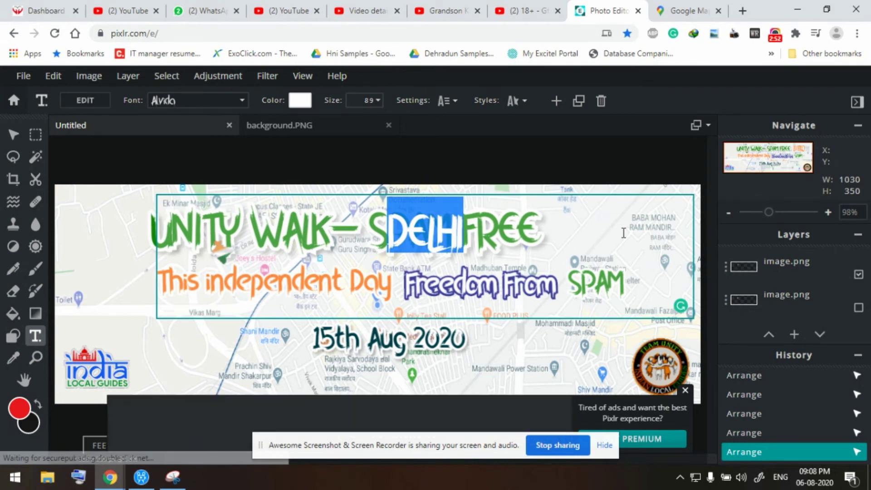
{"action": "type", "text": "PAM"}
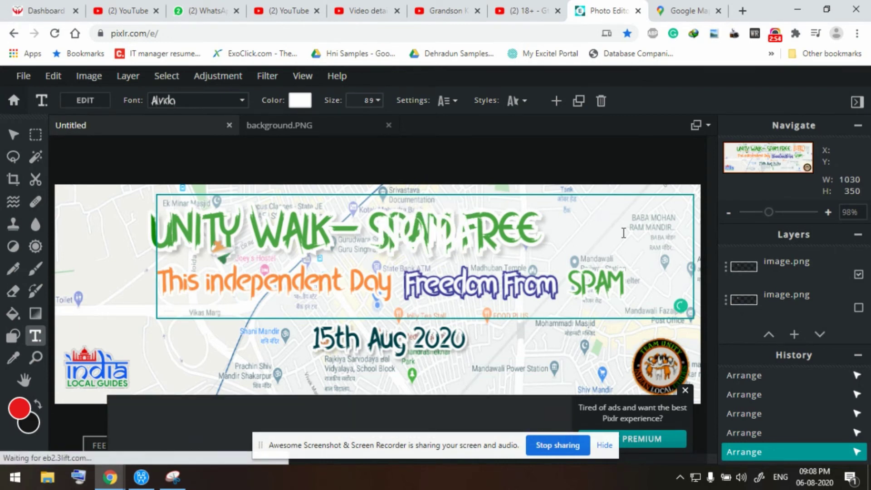
{"action": "key", "text": "ctrl+z"}
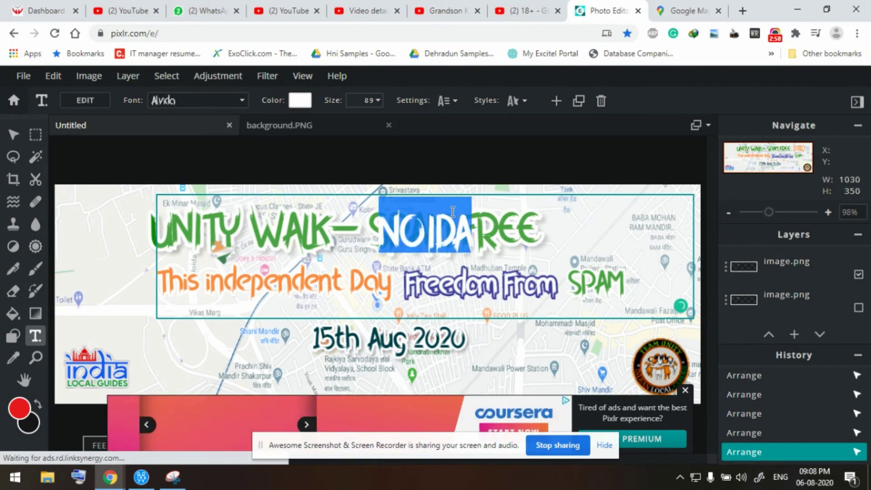
{"action": "left_click", "coordinate": [300, 100]}
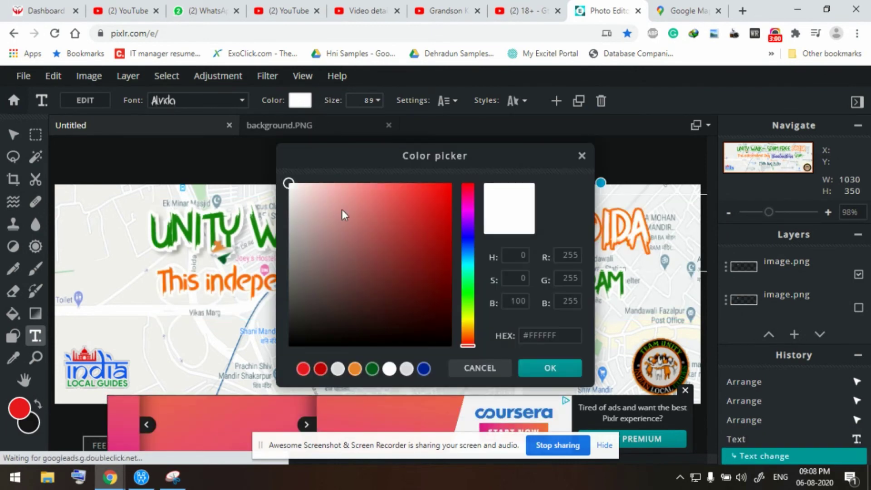
{"action": "left_click", "coordinate": [320, 368]}
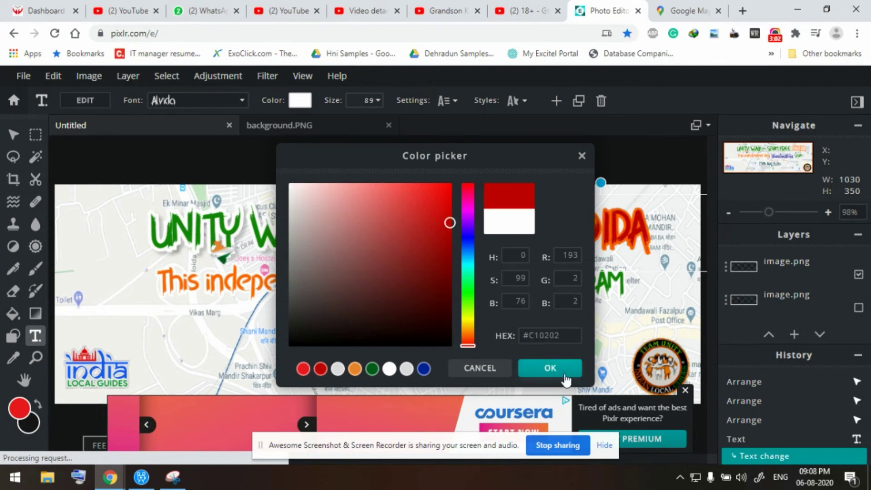
{"action": "left_click", "coordinate": [550, 368]}
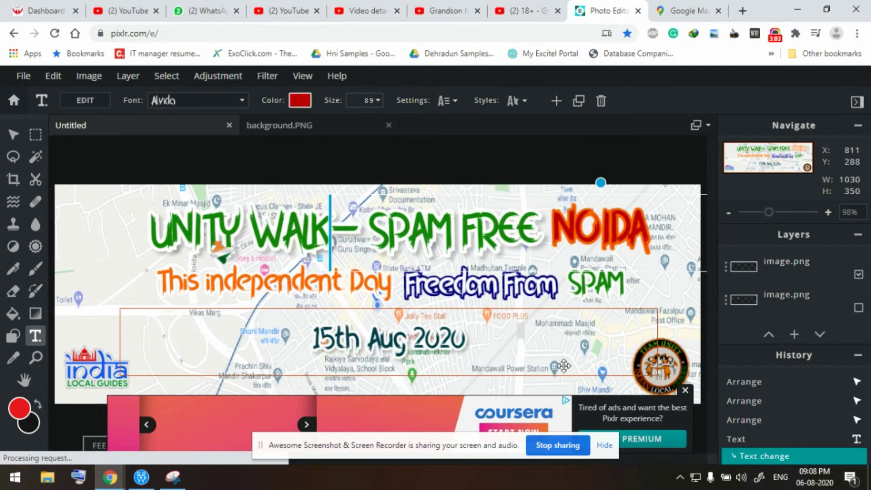
{"action": "left_click", "coordinate": [656, 163]}
Reselect NOIDA and change its colour to the light grey preset.
{"action": "double_click", "coordinate": [606, 234]}
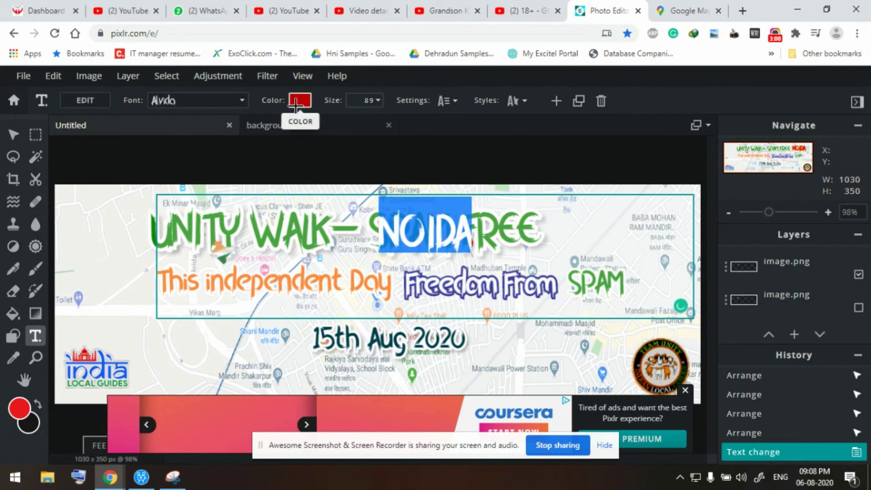
{"action": "left_click", "coordinate": [295, 100]}
{"action": "left_click", "coordinate": [337, 368]}
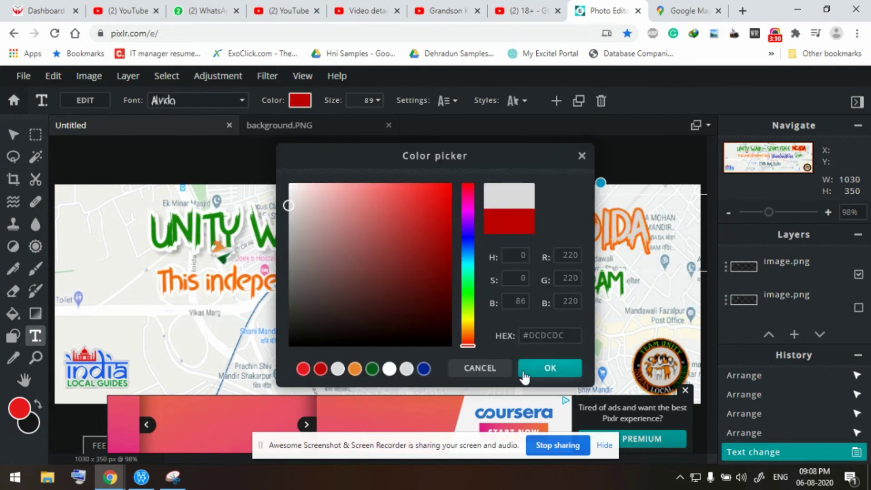
{"action": "left_click", "coordinate": [547, 369]}
{"action": "left_click", "coordinate": [666, 159]}
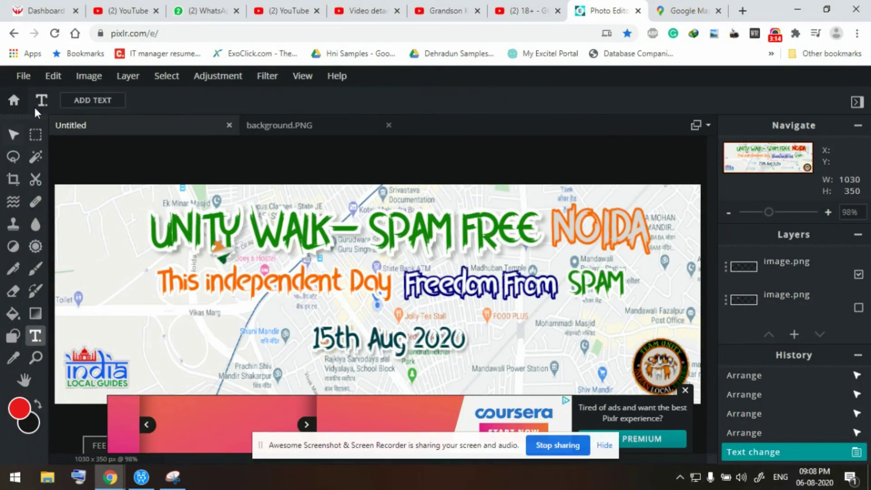
Download the banner as 396.jpg in JPG format and open the downloaded file.
{"action": "left_click", "coordinate": [23, 76]}
{"action": "left_click", "coordinate": [48, 195]}
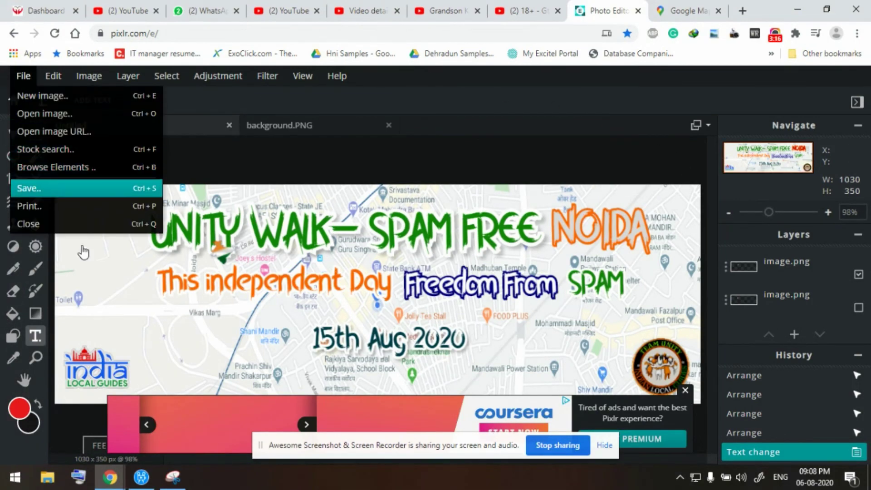
{"action": "left_click", "coordinate": [497, 186]}
{"action": "double_click", "coordinate": [499, 186]}
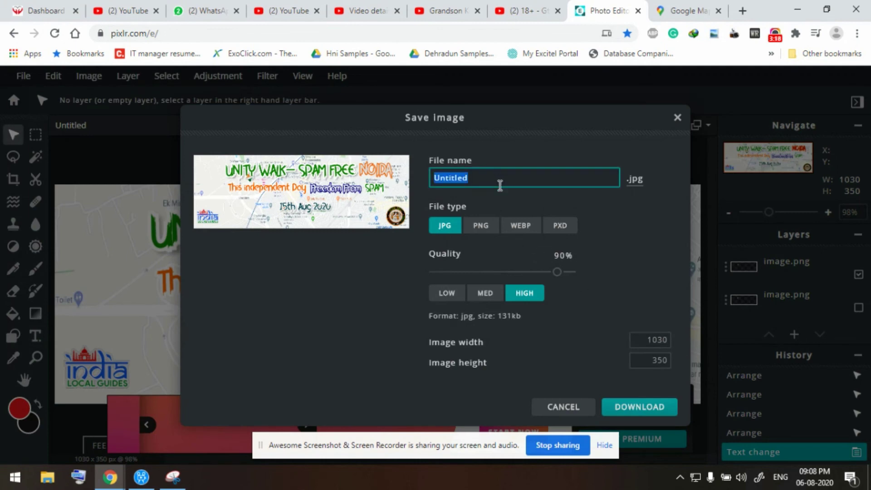
{"action": "type", "text": "396"}
{"action": "left_click", "coordinate": [637, 407]}
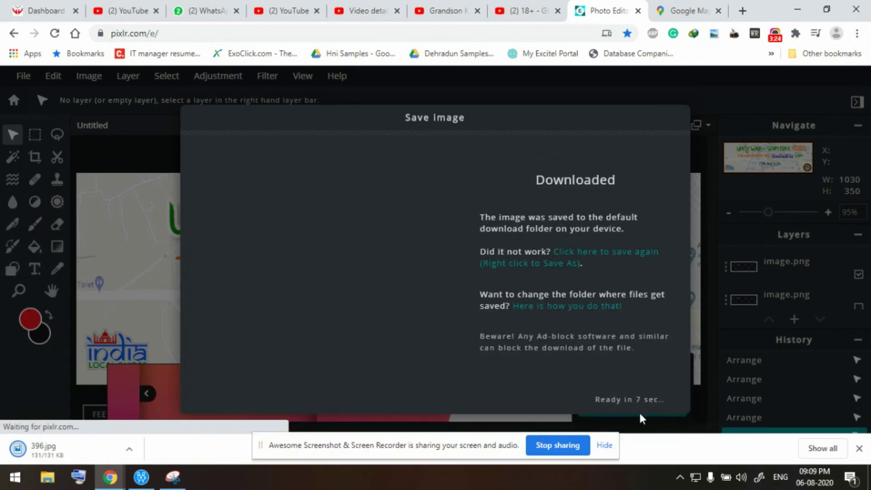
{"action": "left_click", "coordinate": [41, 451]}
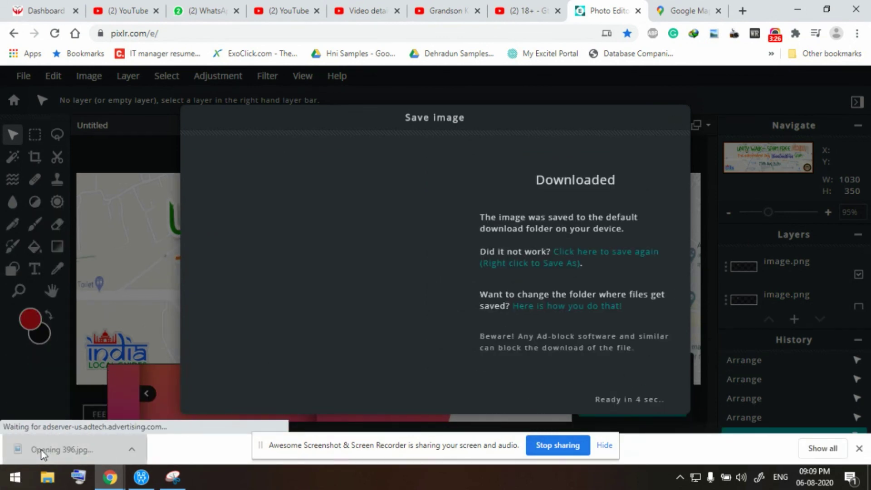